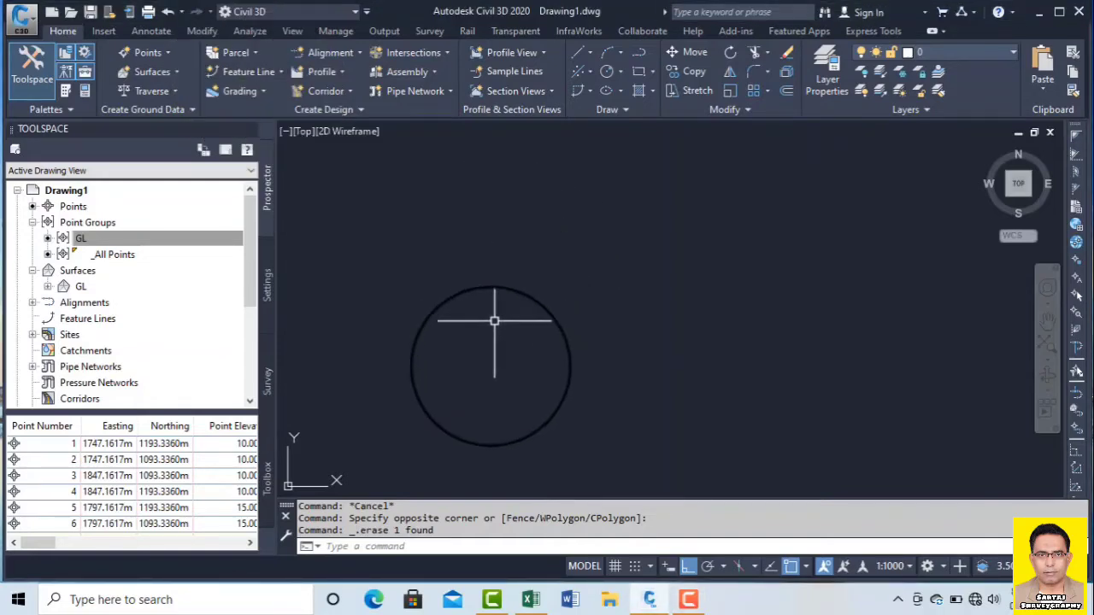
# Start creating a feature line in a new site named Site1, using the Basic Feature Line style
pyautogui.click(279, 72)
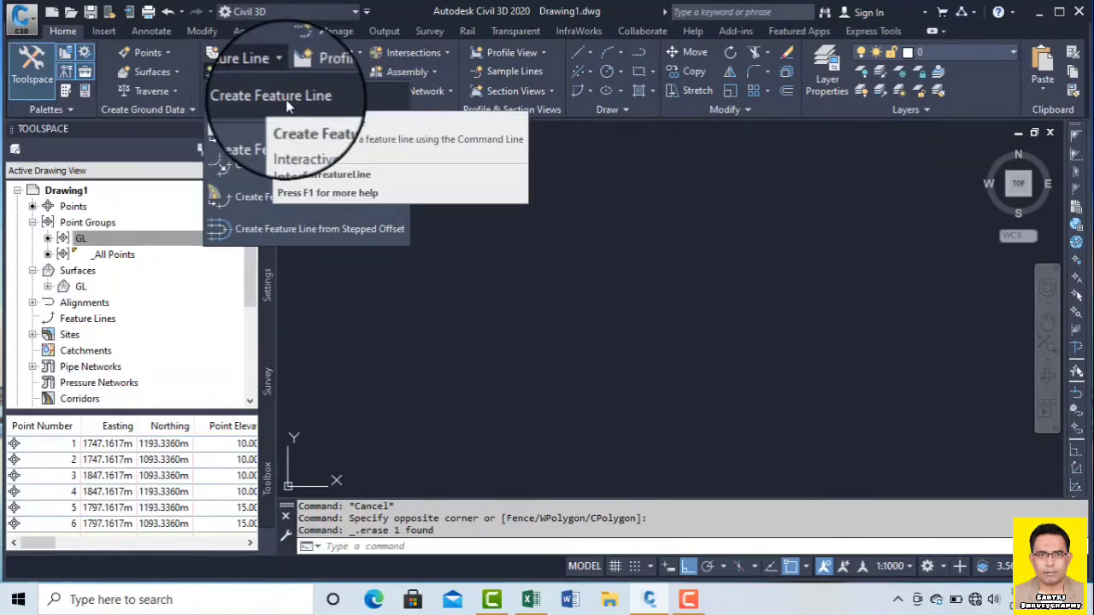
pyautogui.click(276, 99)
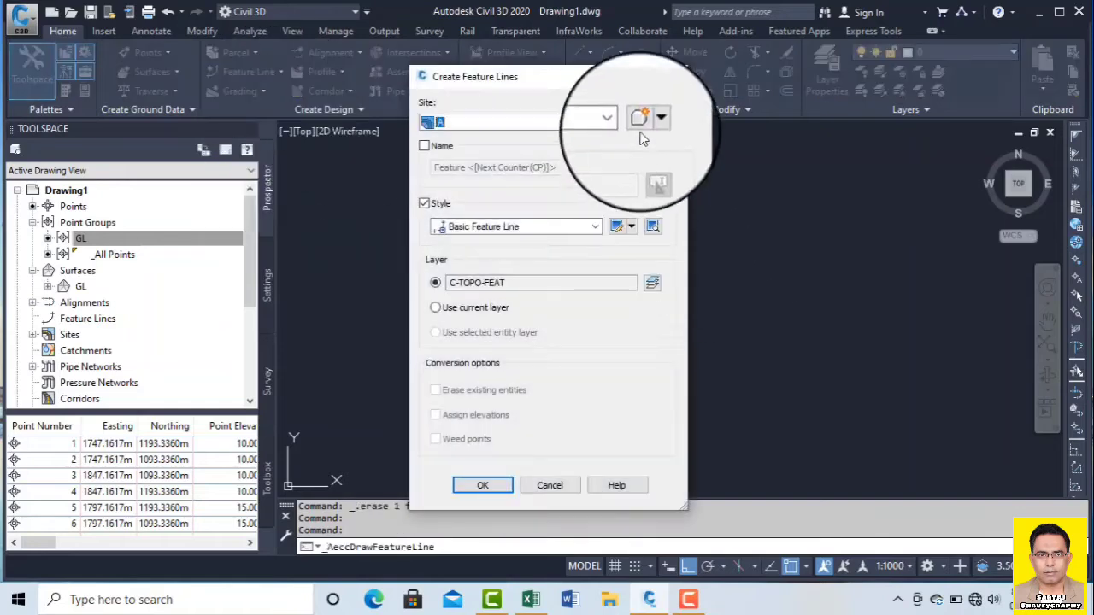
pyautogui.click(651, 119)
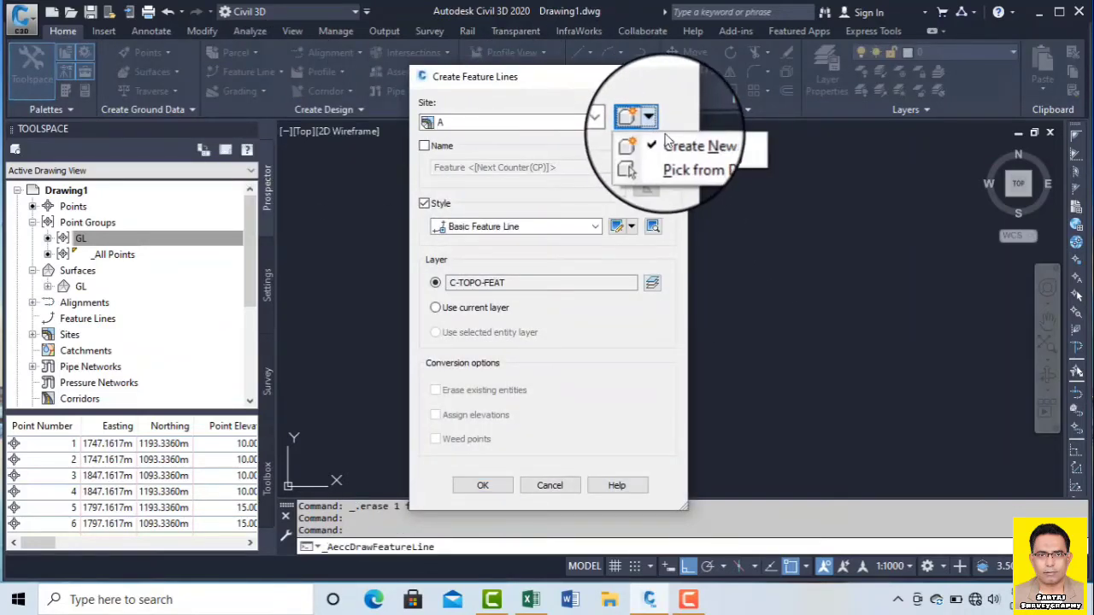
pyautogui.click(684, 139)
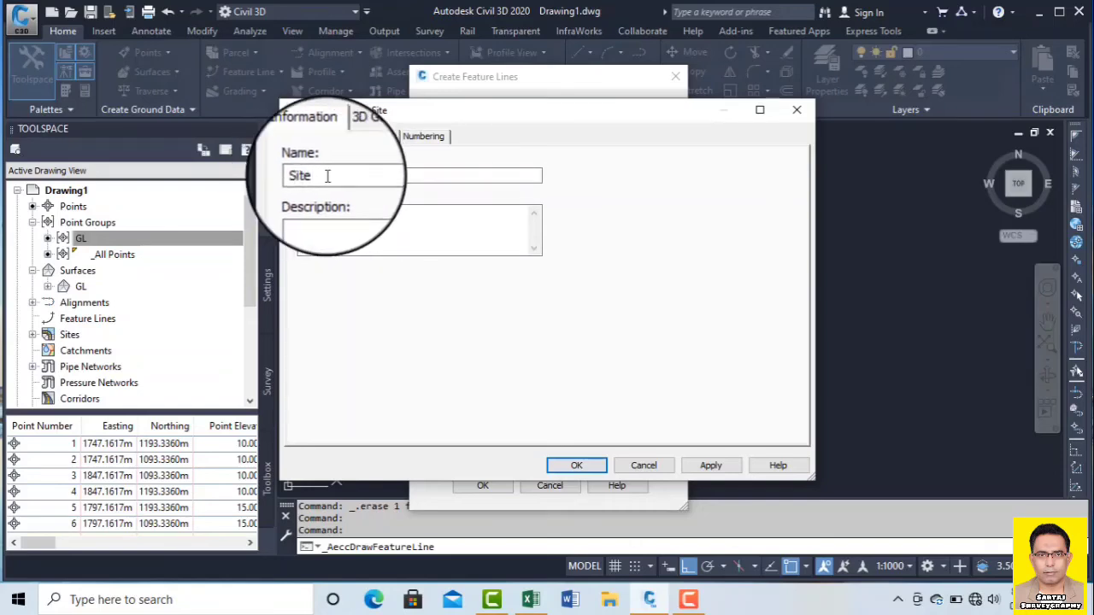
pyautogui.write('1')
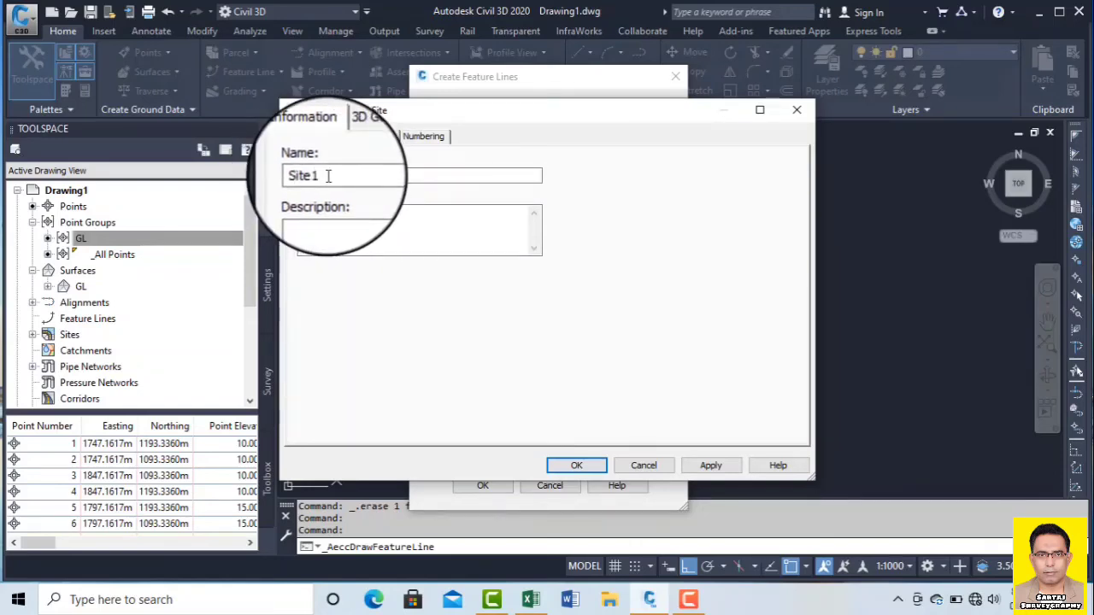
pyautogui.click(711, 466)
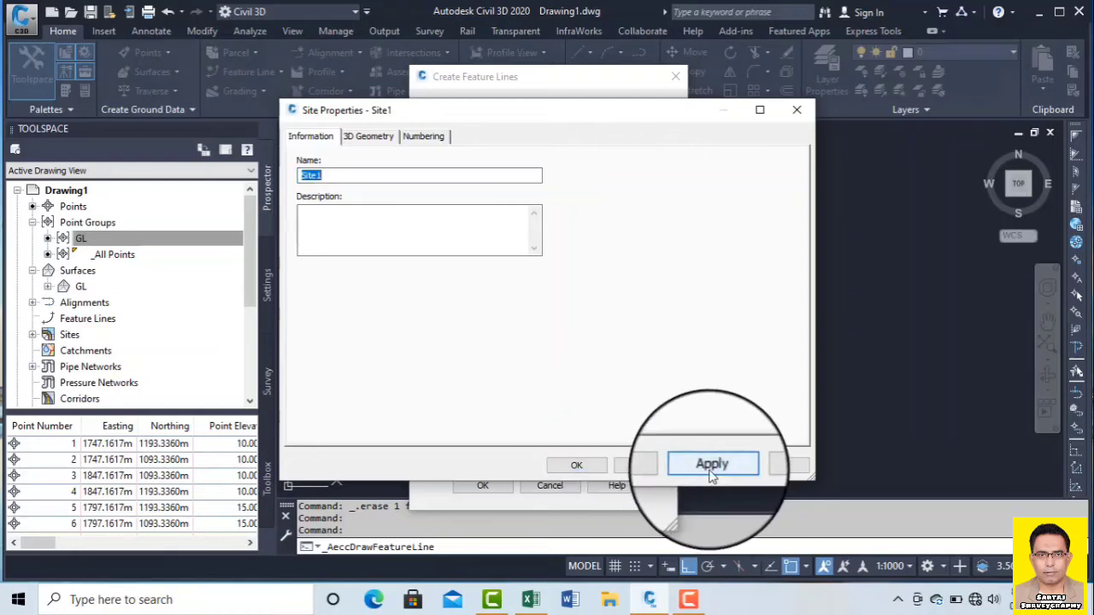
pyautogui.click(572, 464)
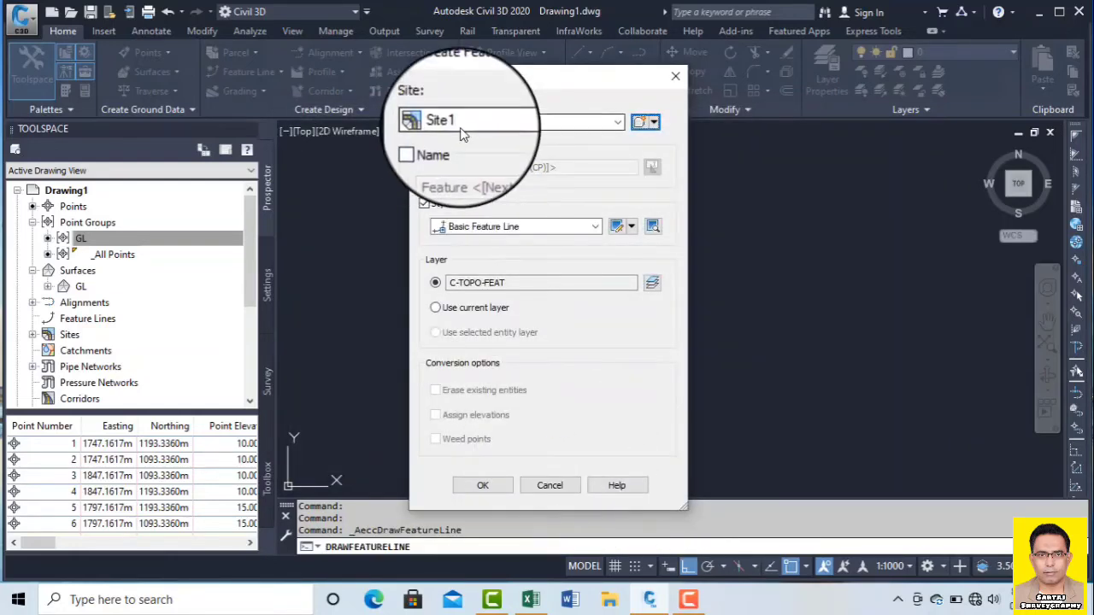
pyautogui.click(546, 232)
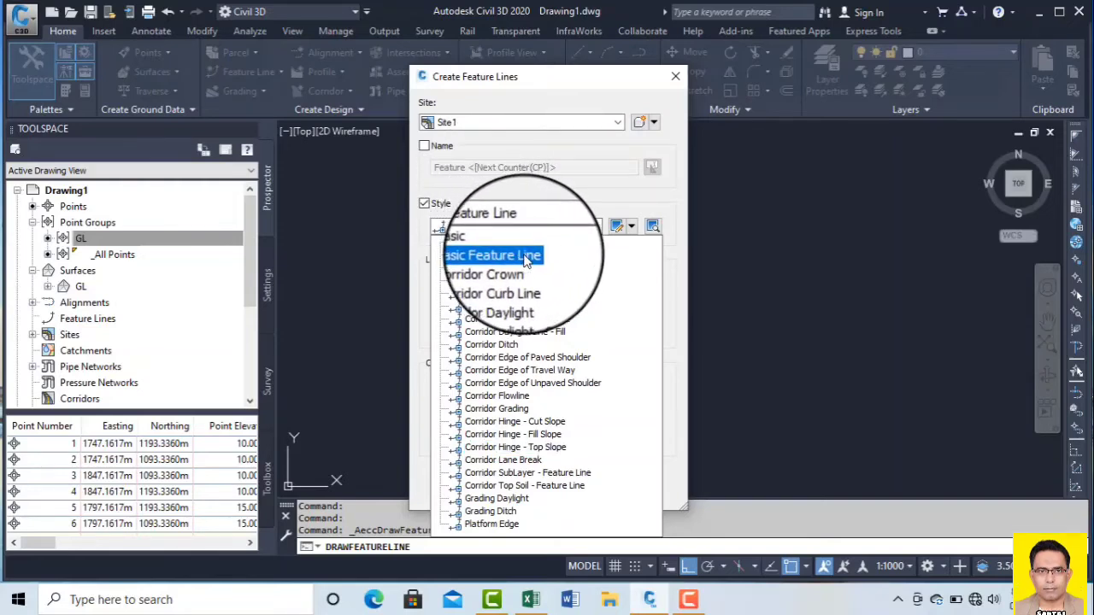
pyautogui.click(517, 256)
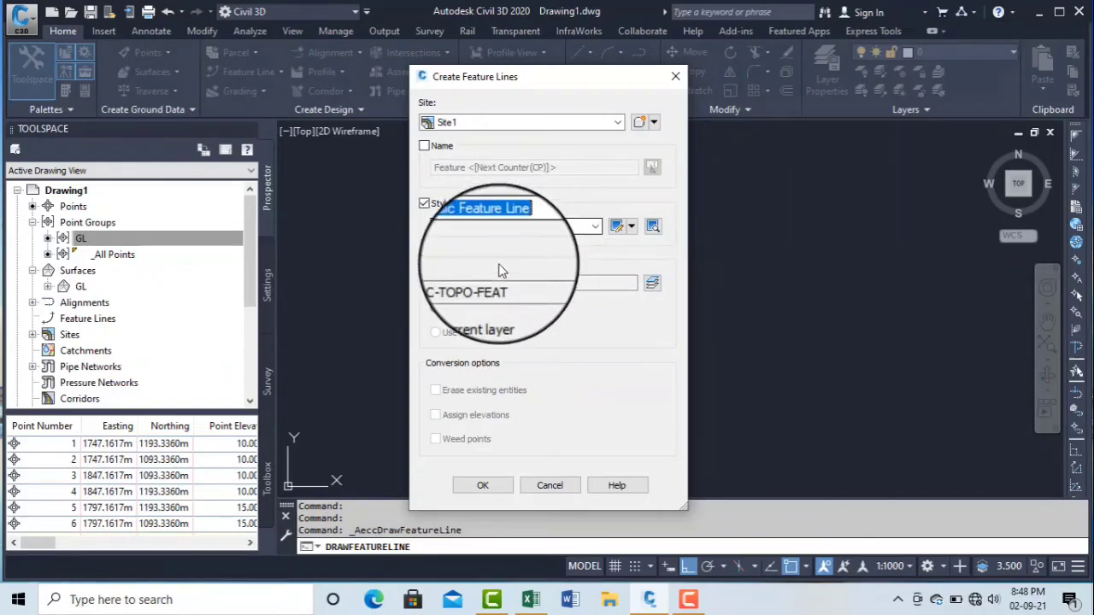
pyautogui.click(648, 285)
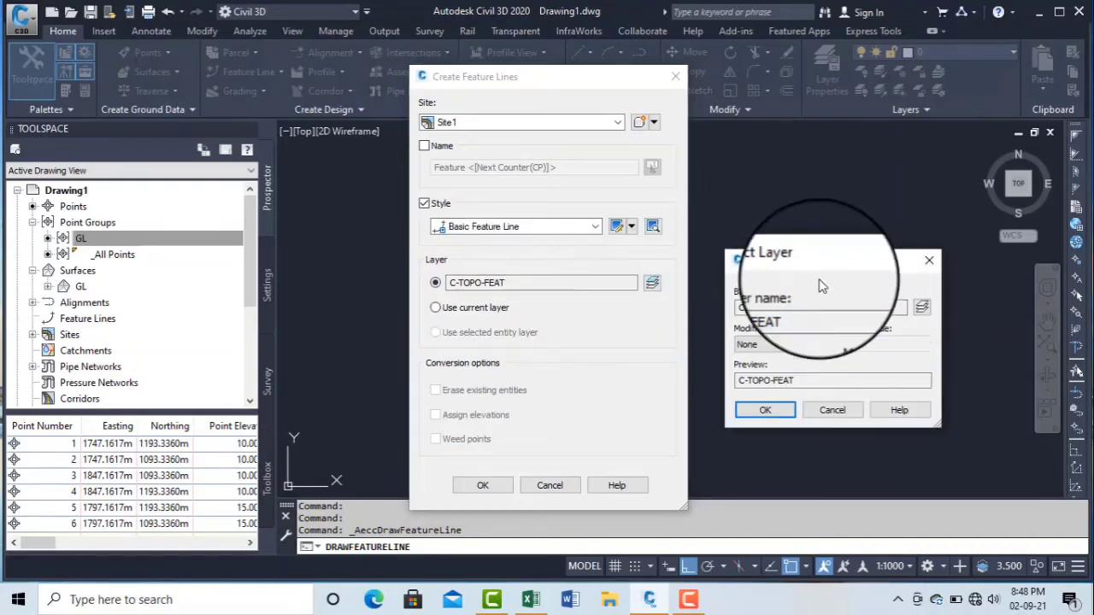
pyautogui.click(921, 306)
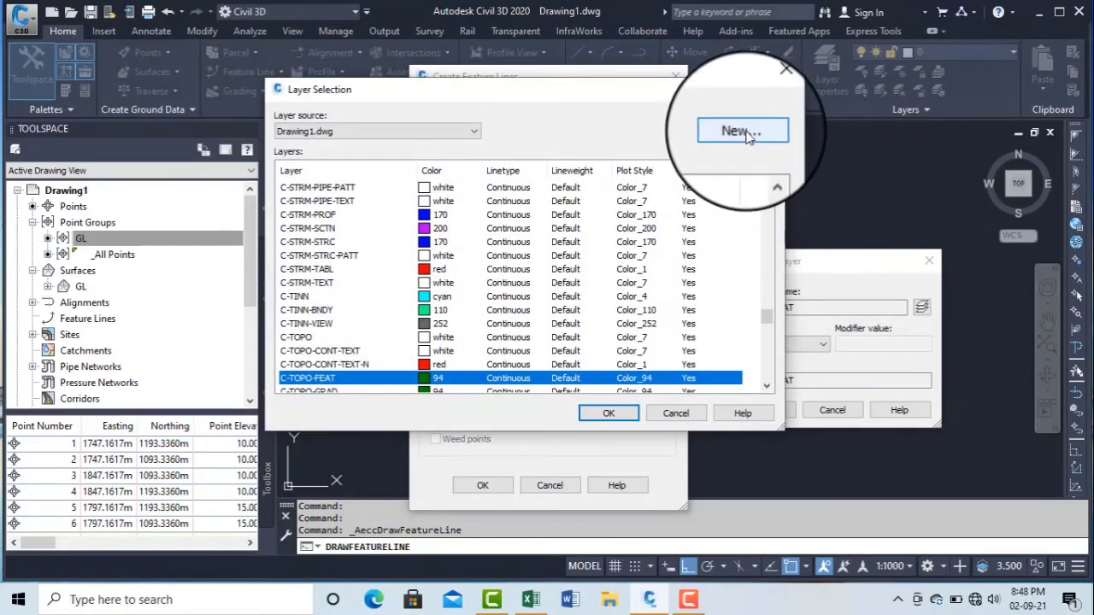
pyautogui.click(771, 89)
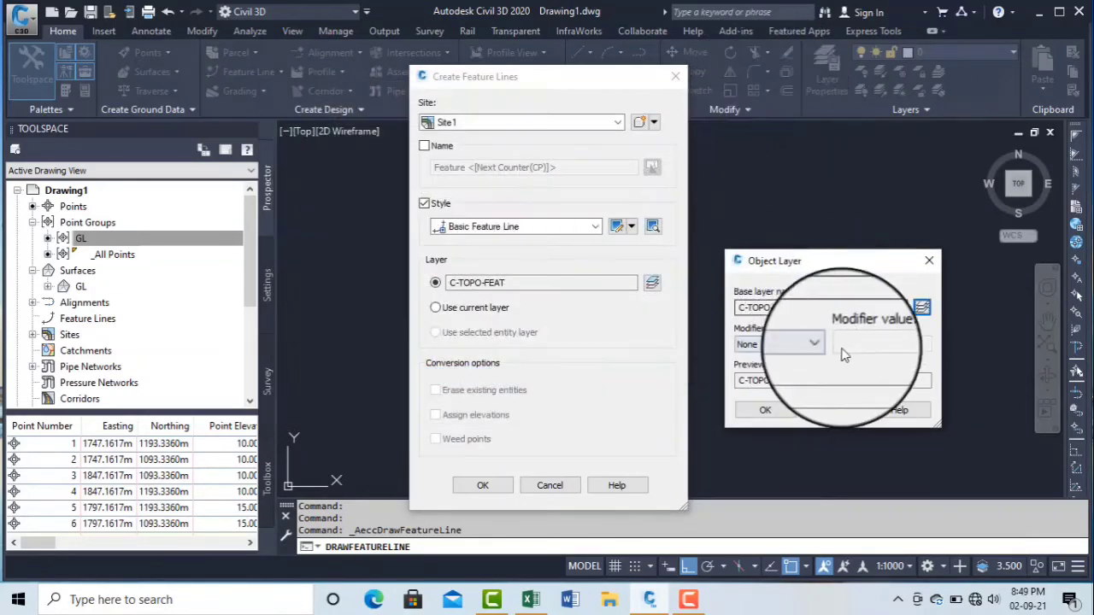
pyautogui.click(929, 260)
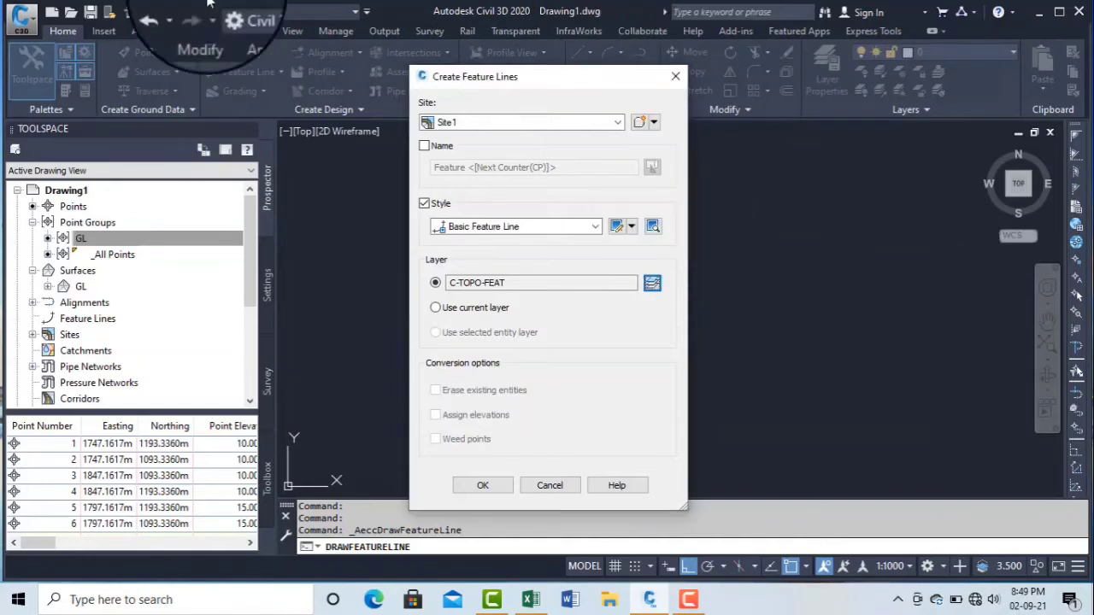
# Accept the settings and draw a first horizontal segment about 29 m long, with start elevation 10 and end elevation 11
pyautogui.click(482, 486)
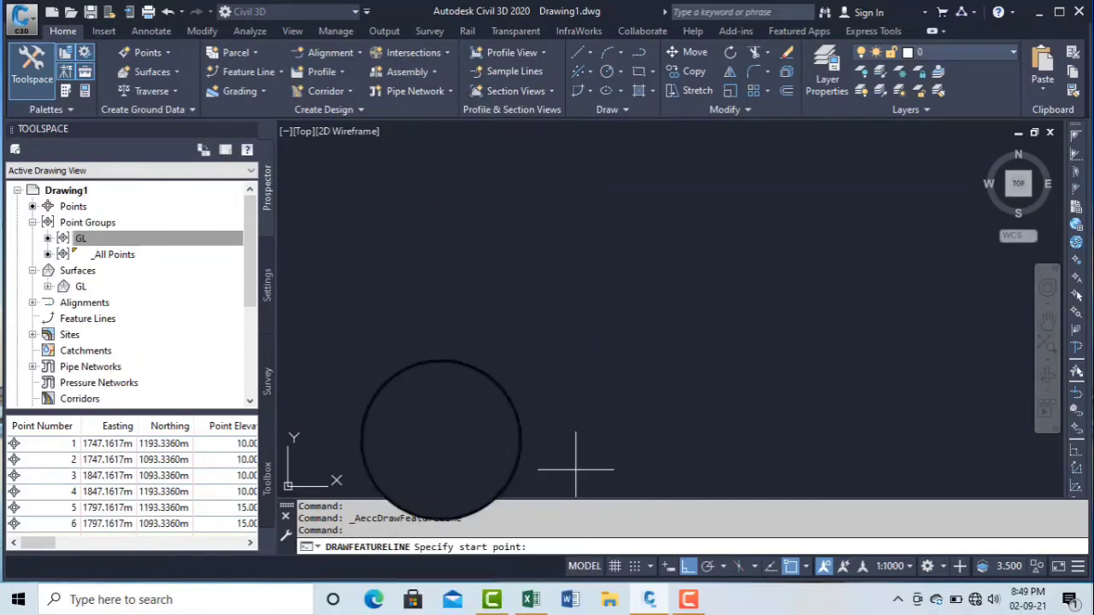
pyautogui.click(407, 215)
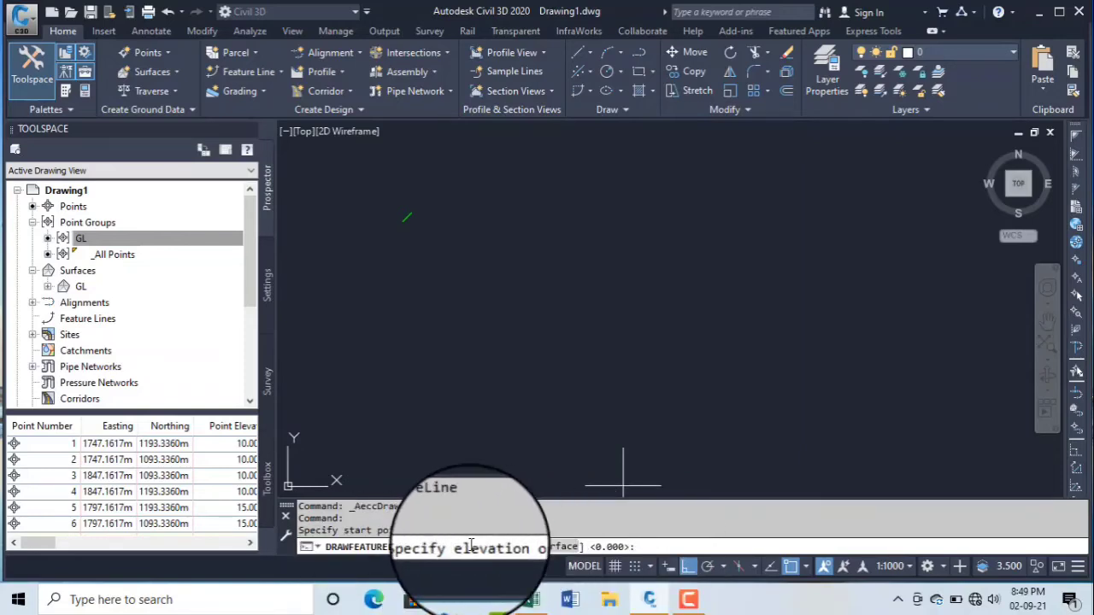
pyautogui.write('10')
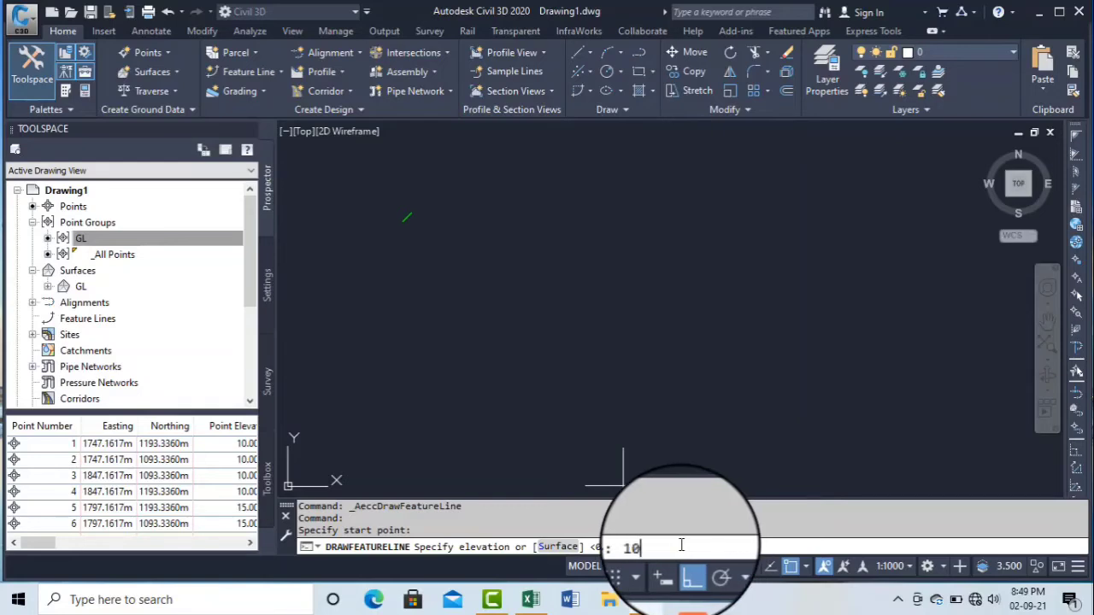
pyautogui.press('Return')
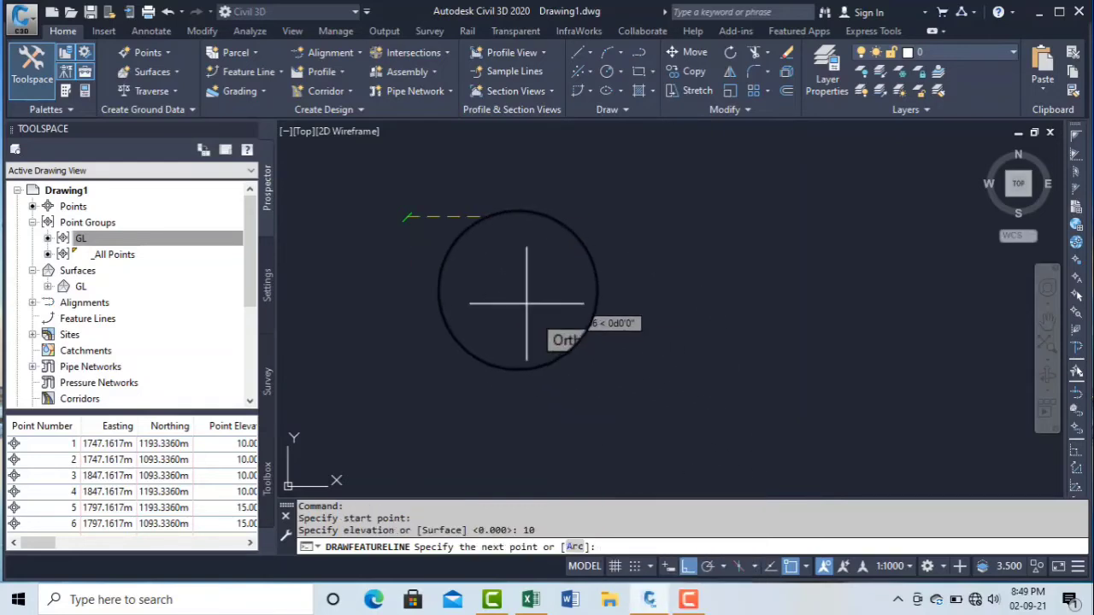
pyautogui.click(447, 223)
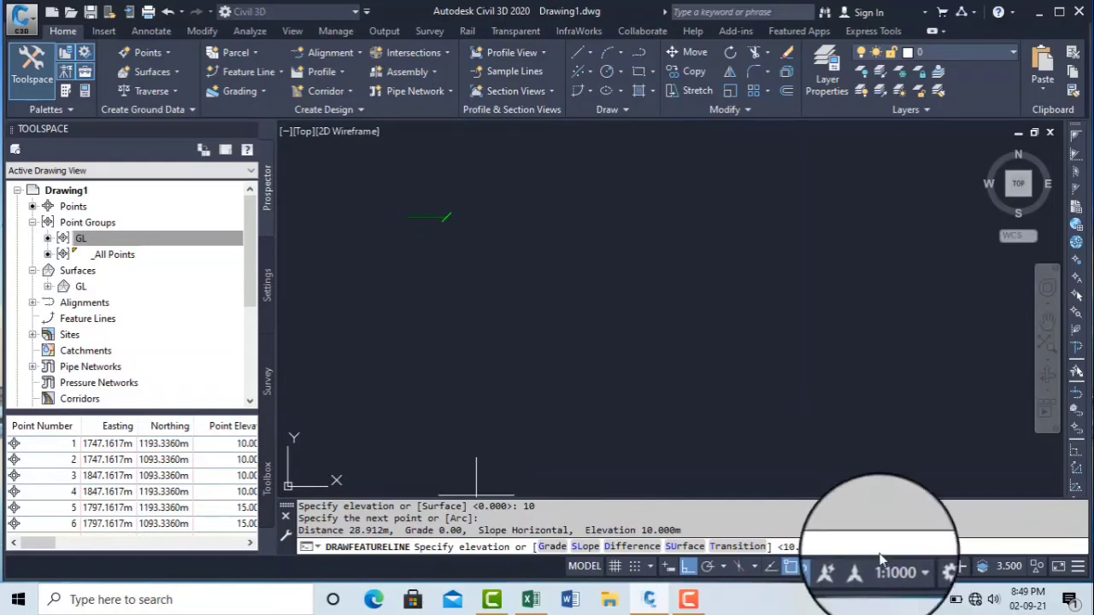
pyautogui.write('11')
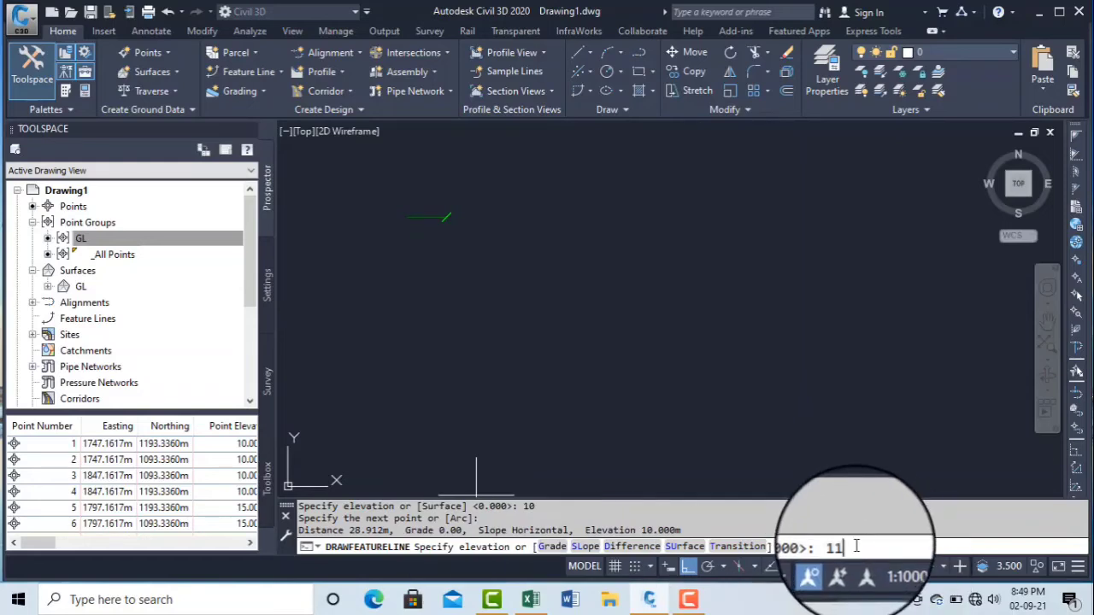
pyautogui.press('Return')
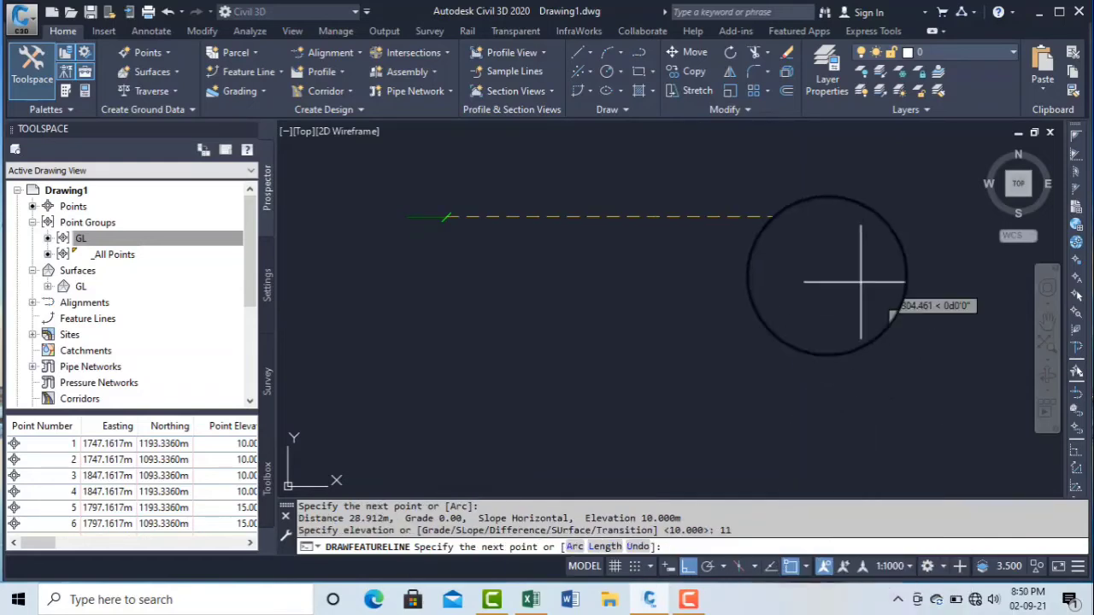
# Extend the feature line straight ahead by a length of 30 m and give the new point elevation 12
pyautogui.click(605, 547)
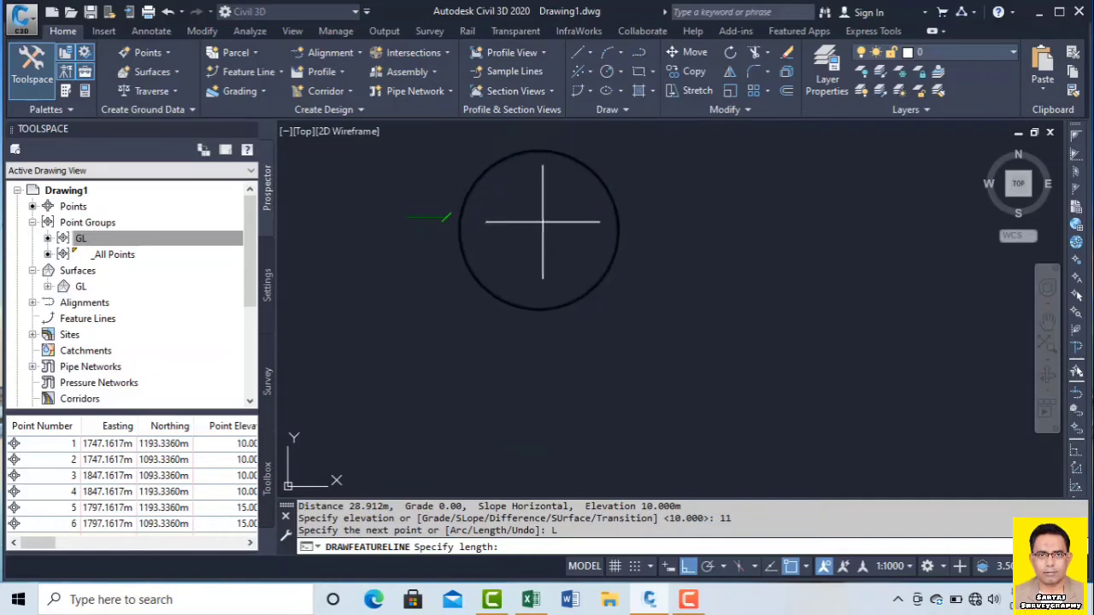
pyautogui.write('30')
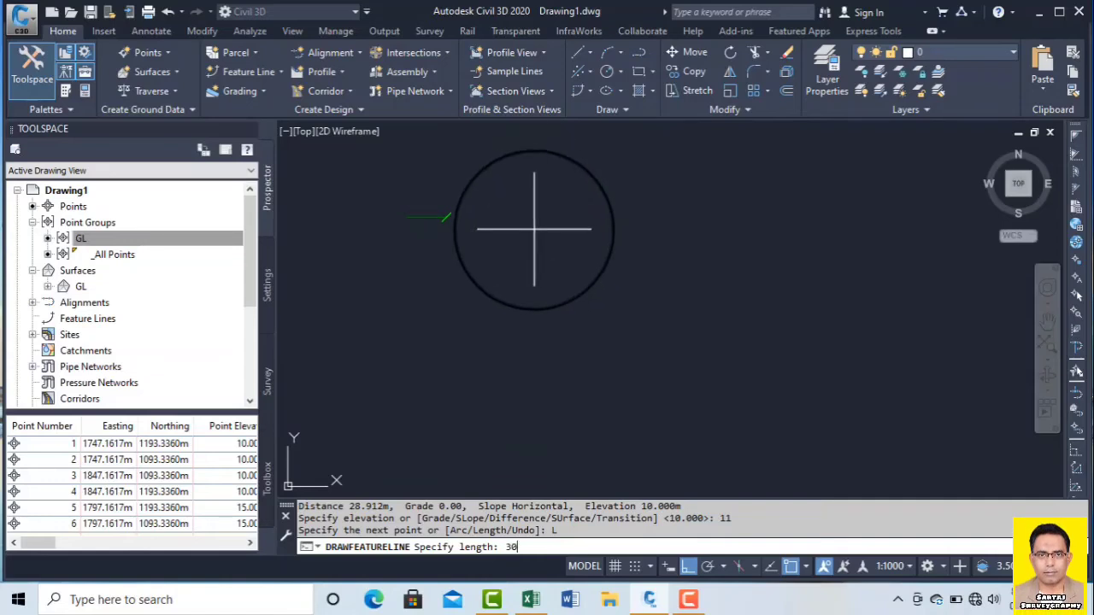
pyautogui.press('Return')
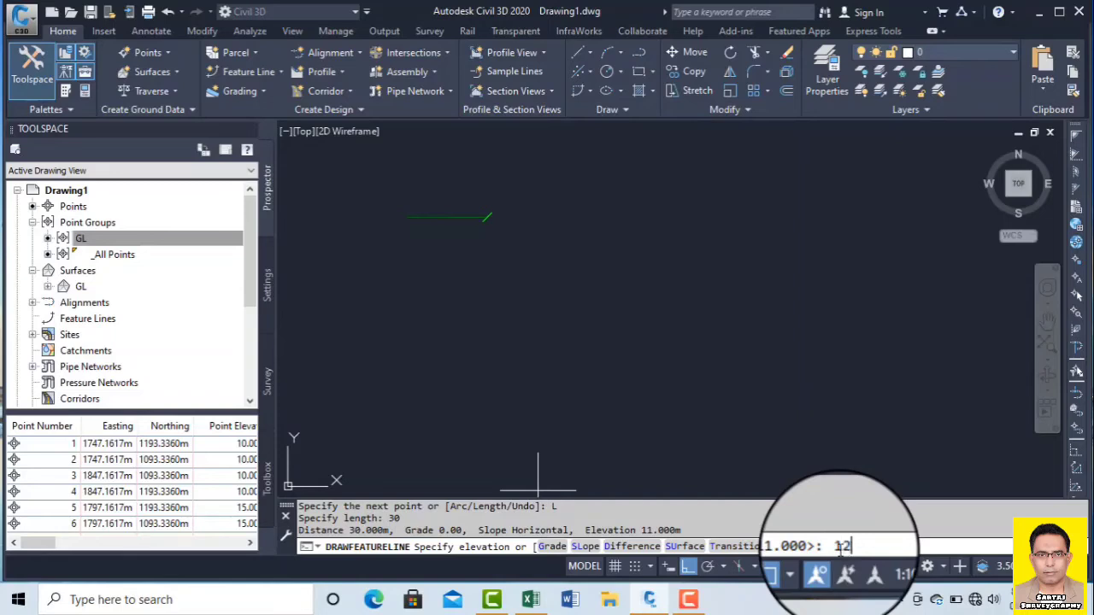
pyautogui.press('Return')
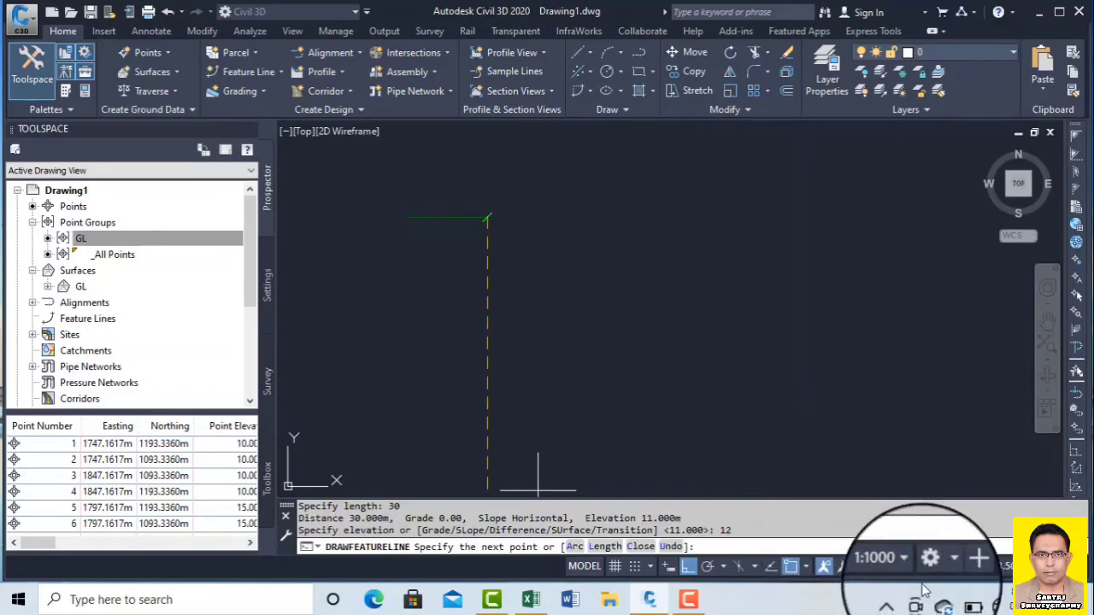
# Add an arc about 54 m long that curves back below the straight segments, with end elevation 13
pyautogui.click(573, 553)
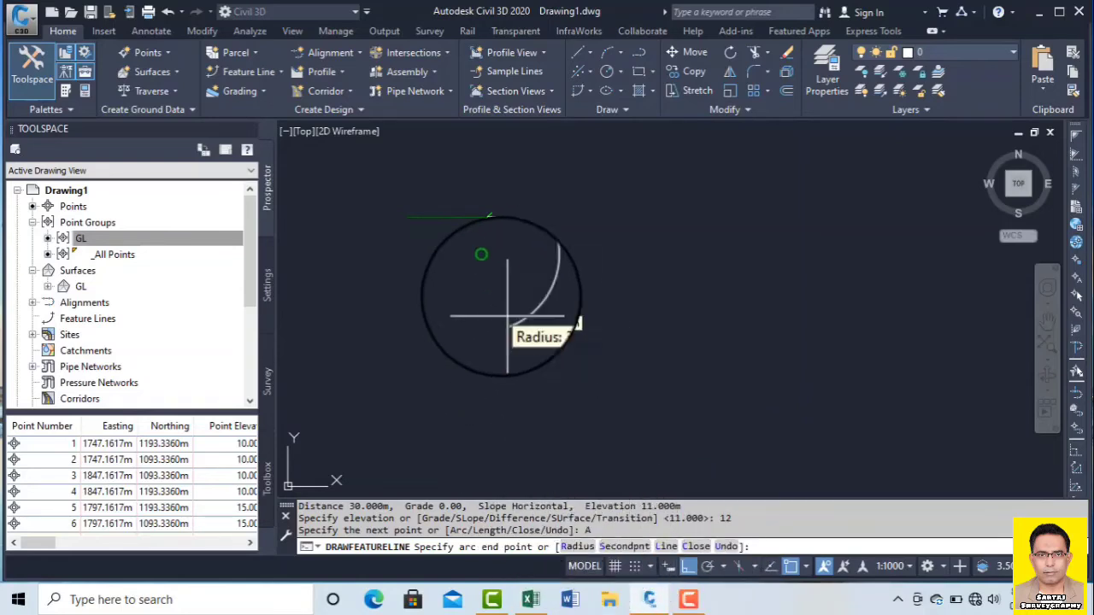
pyautogui.click(483, 260)
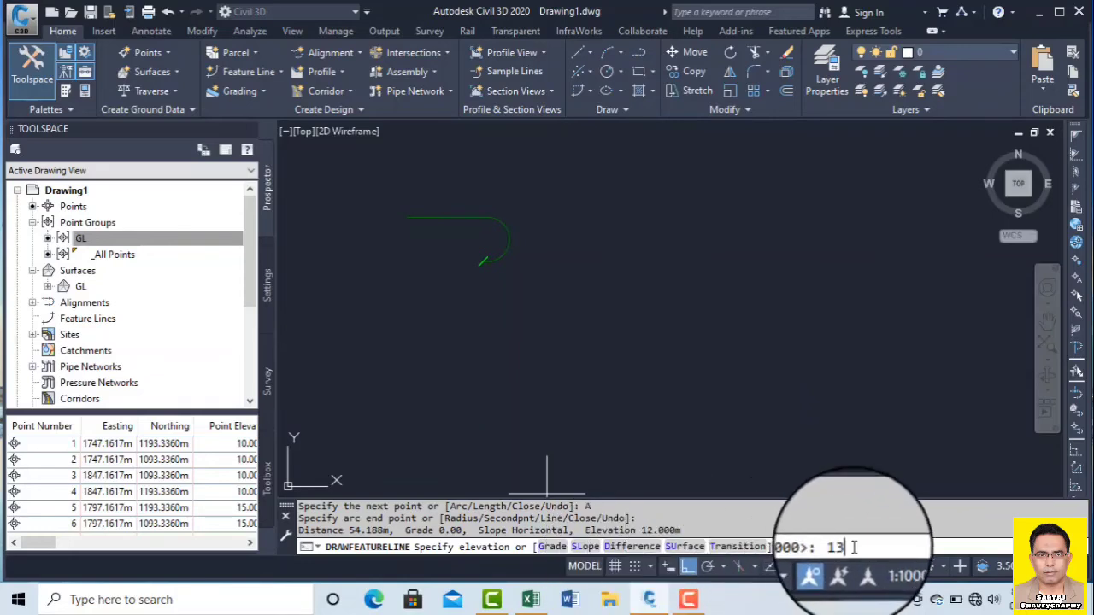
pyautogui.write('13')
pyautogui.press('Return')
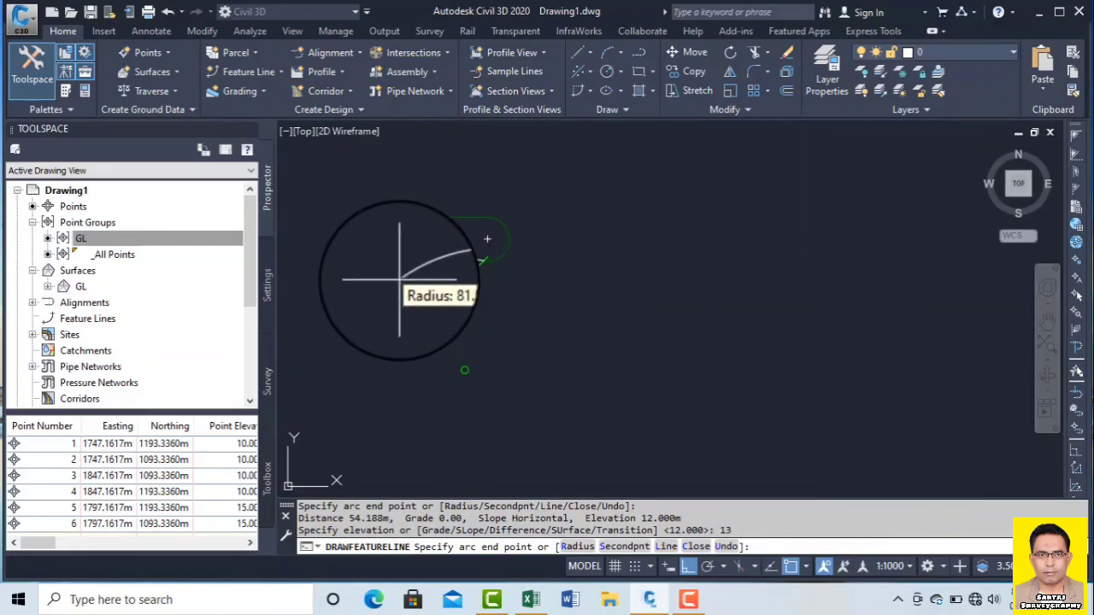
# Switch back to line mode, add a 30 m horizontal segment westward ending at elevation 14, and finish the feature line
pyautogui.click(668, 554)
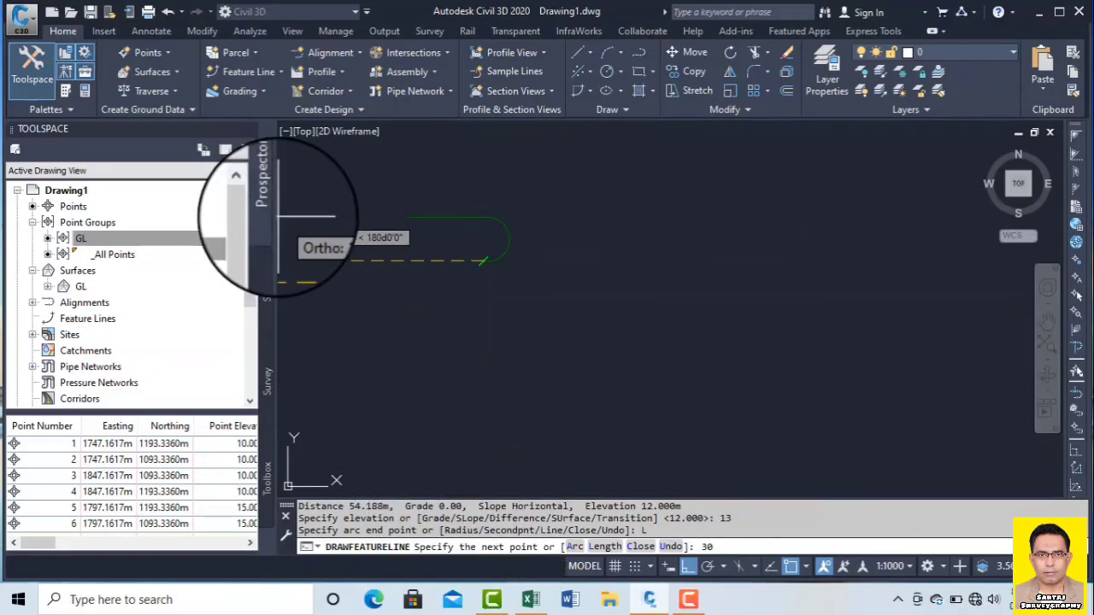
pyautogui.press('Return')
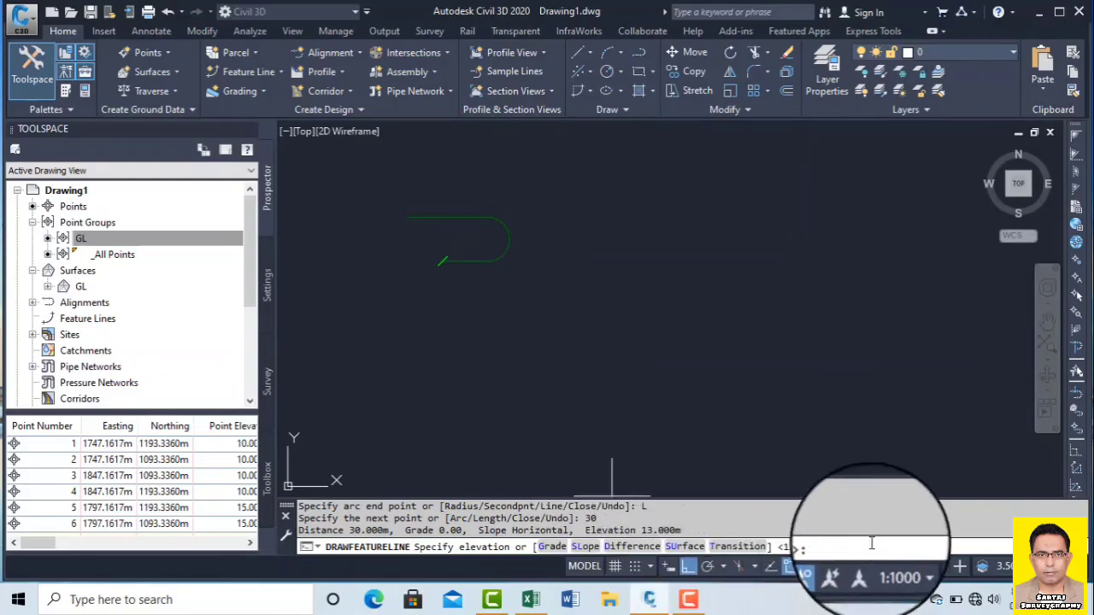
pyautogui.write('14')
pyautogui.press('Return')
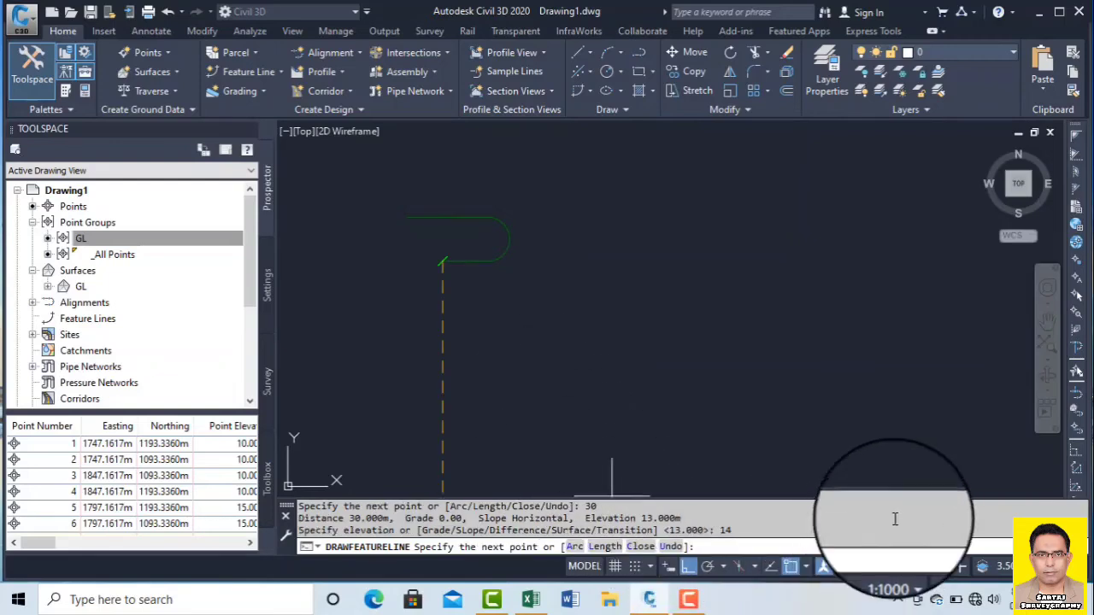
pyautogui.rightClick(566, 226)
pyautogui.click(593, 237)
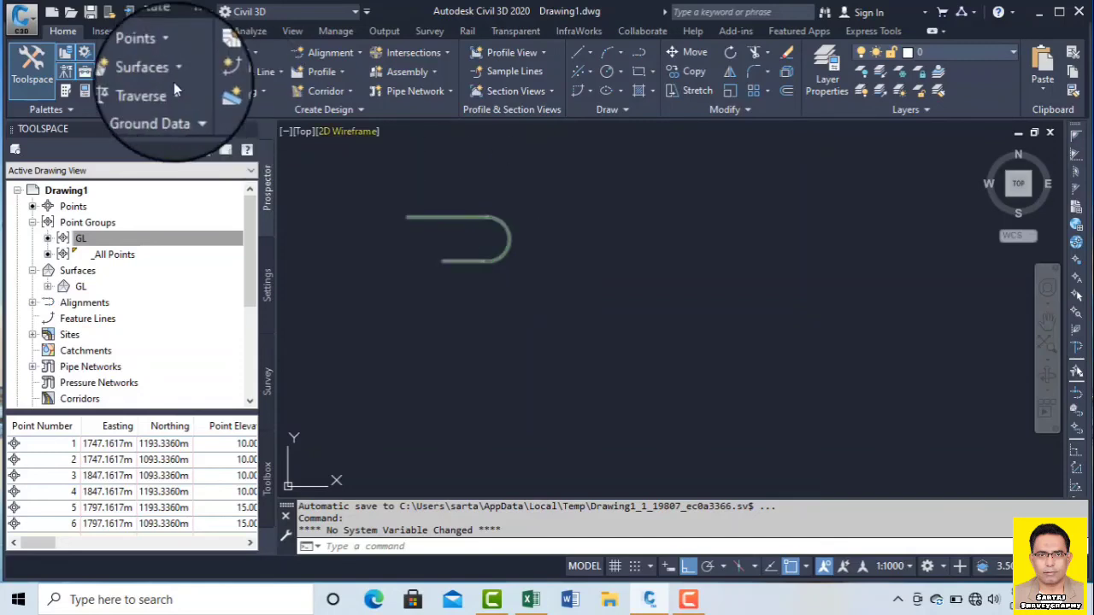
# Select the new feature line and open the Elevation Editor to examine its stations, elevations, lengths and grades
pyautogui.click(484, 213)
pyautogui.click(434, 224)
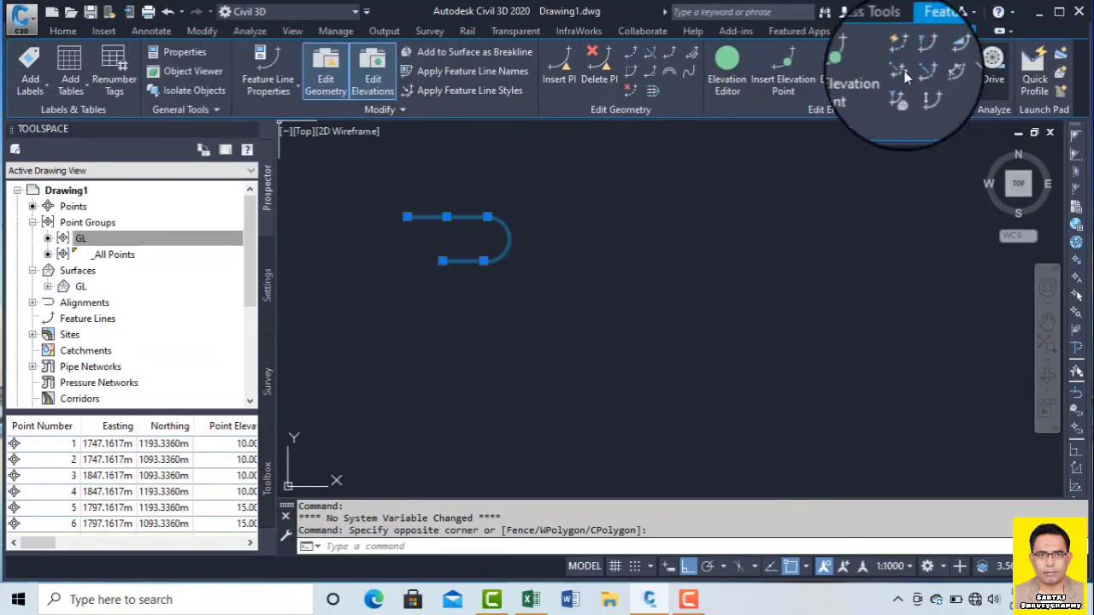
pyautogui.click(724, 86)
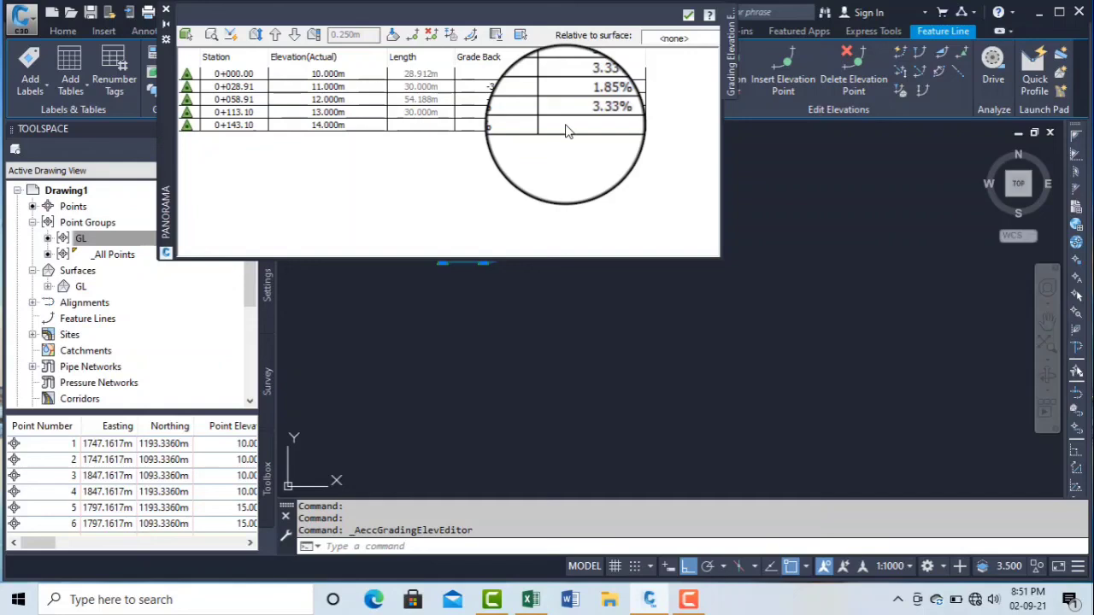
pyautogui.click(688, 601)
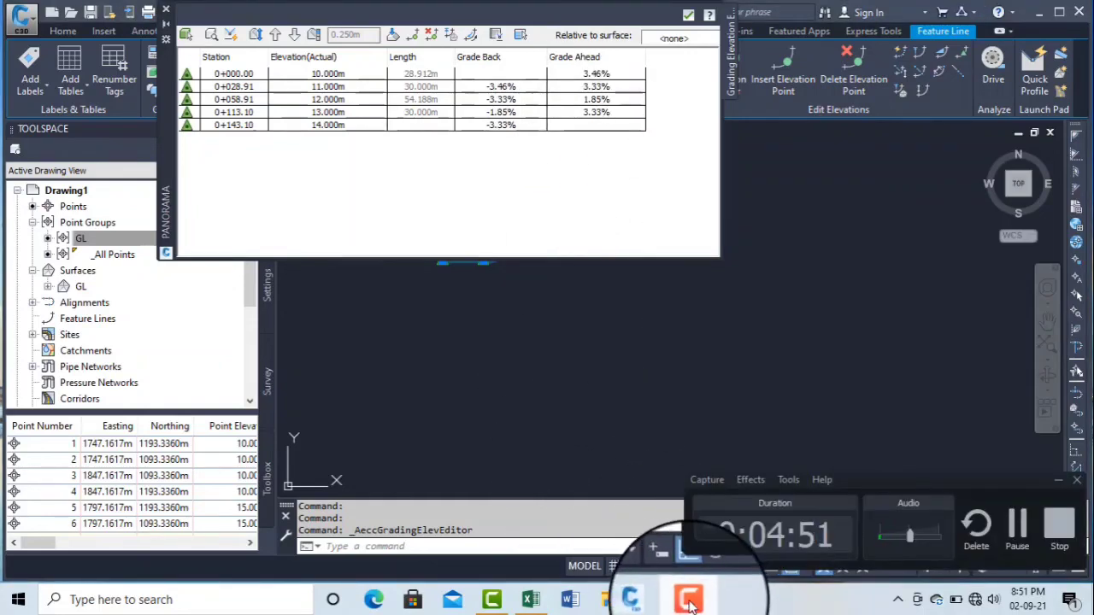
pyautogui.click(688, 600)
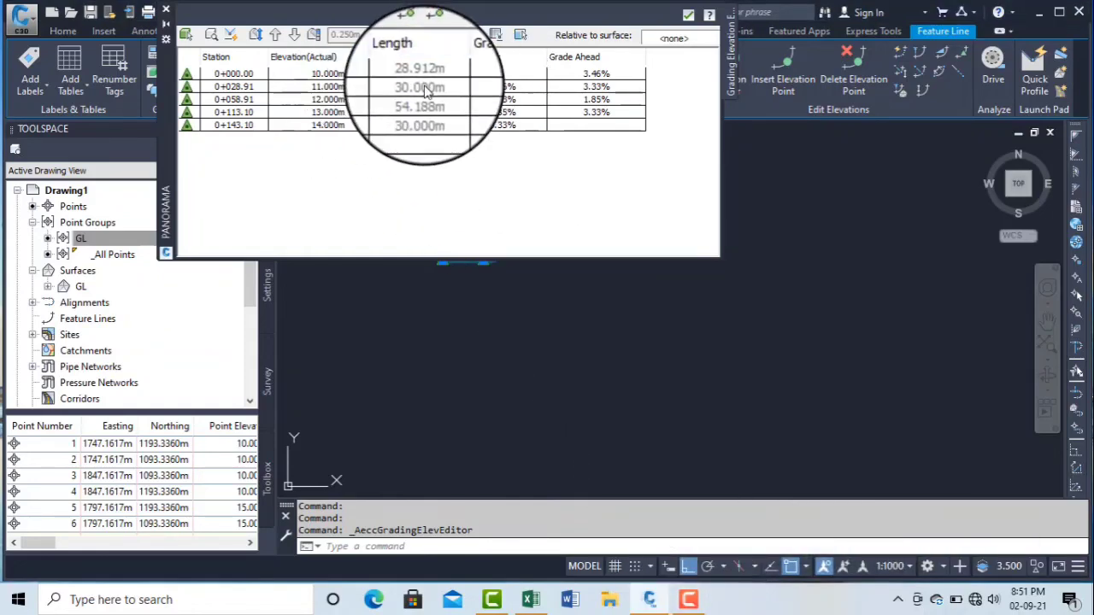